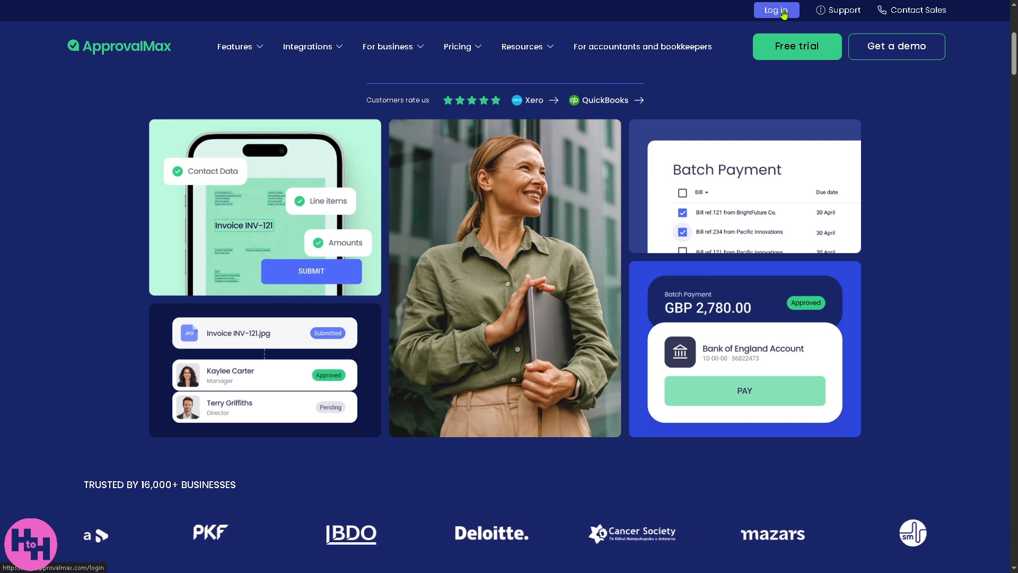
Start the free-trial sign-up for a new ApprovalMax account
{"action": "left_click", "coordinate": [800, 51]}
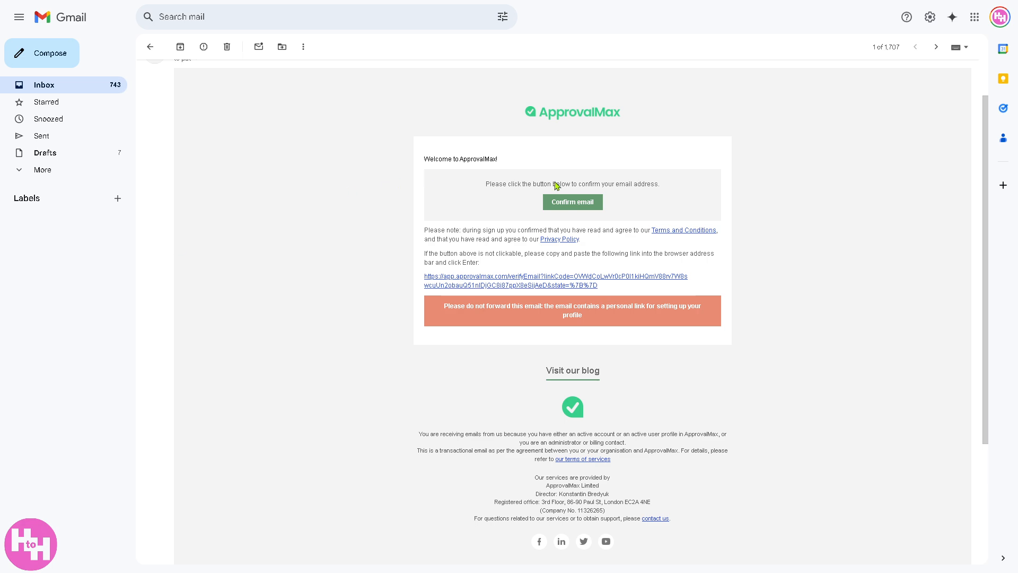
Confirm the new account's email address from the ApprovalMax welcome email
{"action": "left_click", "coordinate": [572, 202]}
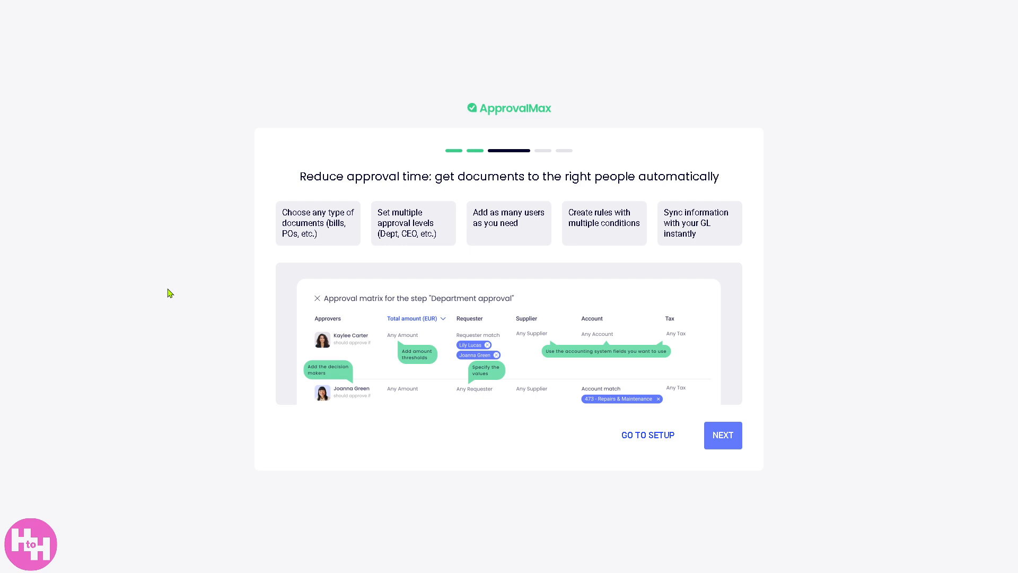
Go to setup and skip the accounting-system connection step
{"action": "left_click", "coordinate": [658, 439]}
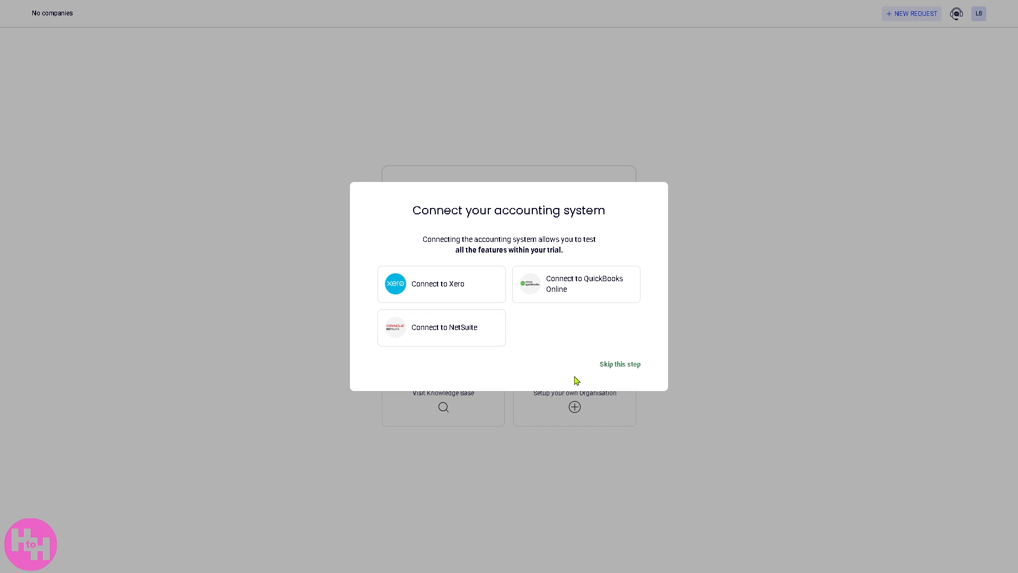
{"action": "left_click", "coordinate": [620, 366]}
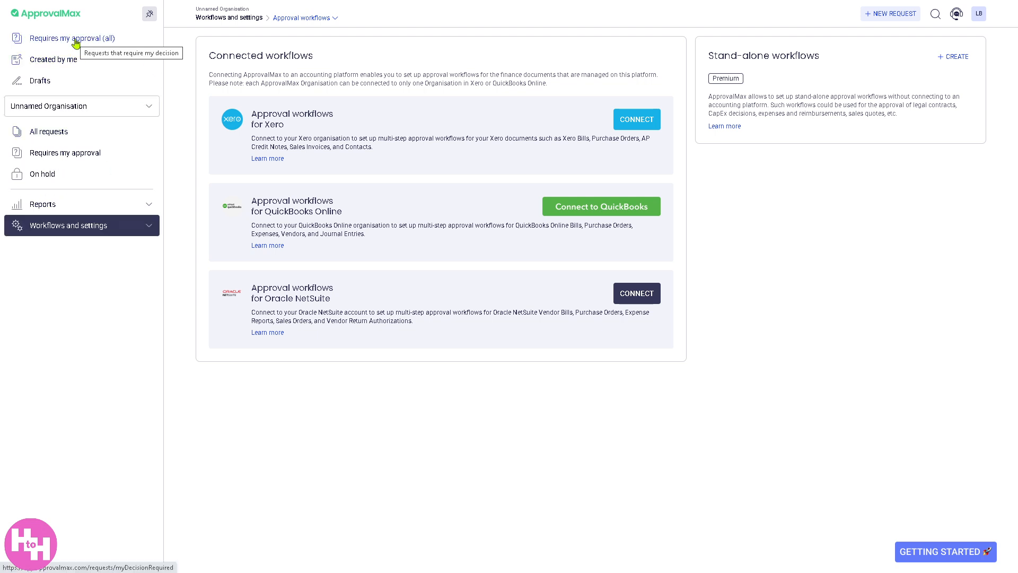
View Requires my approval (all) and attempt a new request, getting the not-a-requester notice
{"action": "left_click", "coordinate": [76, 43]}
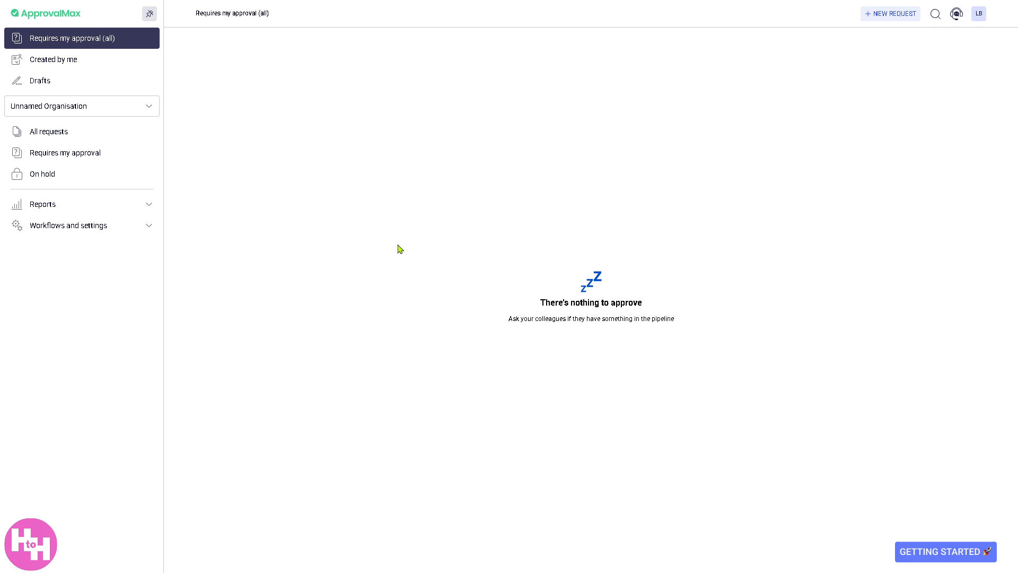
{"action": "left_click", "coordinate": [881, 18]}
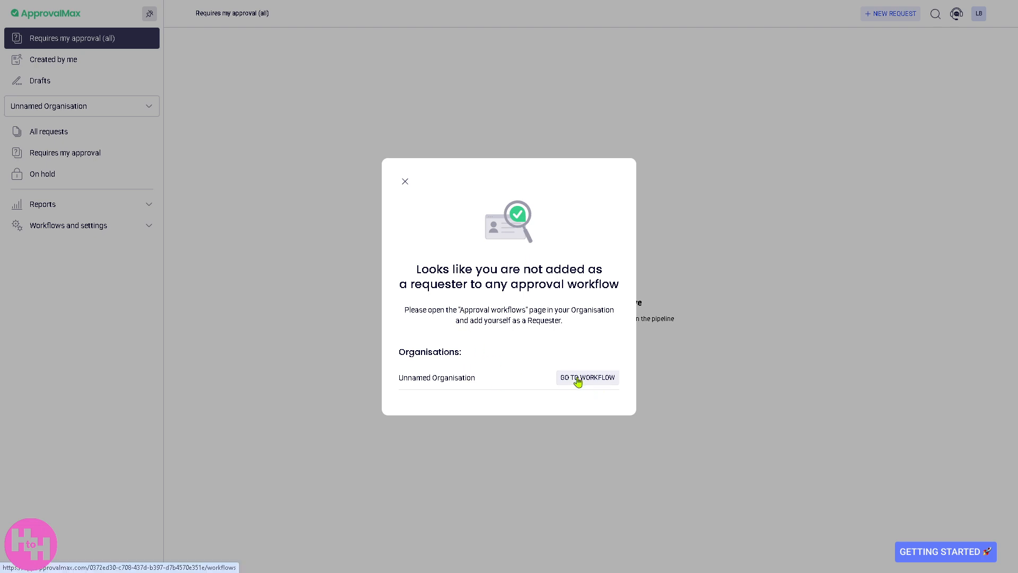
Dismiss the requester warning, then check the Created by me and empty Drafts lists
{"action": "left_click", "coordinate": [405, 181]}
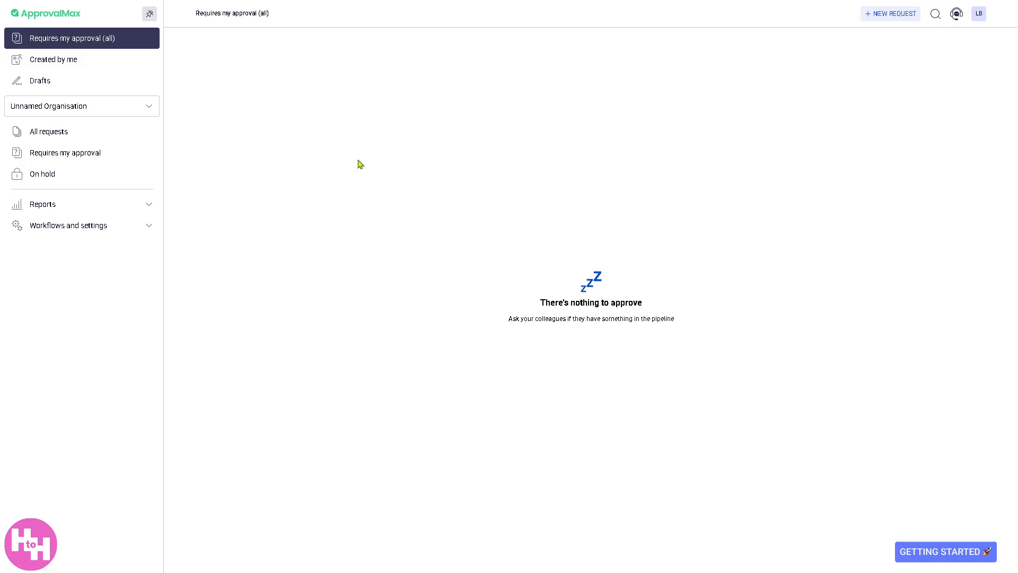
{"action": "left_click", "coordinate": [71, 64]}
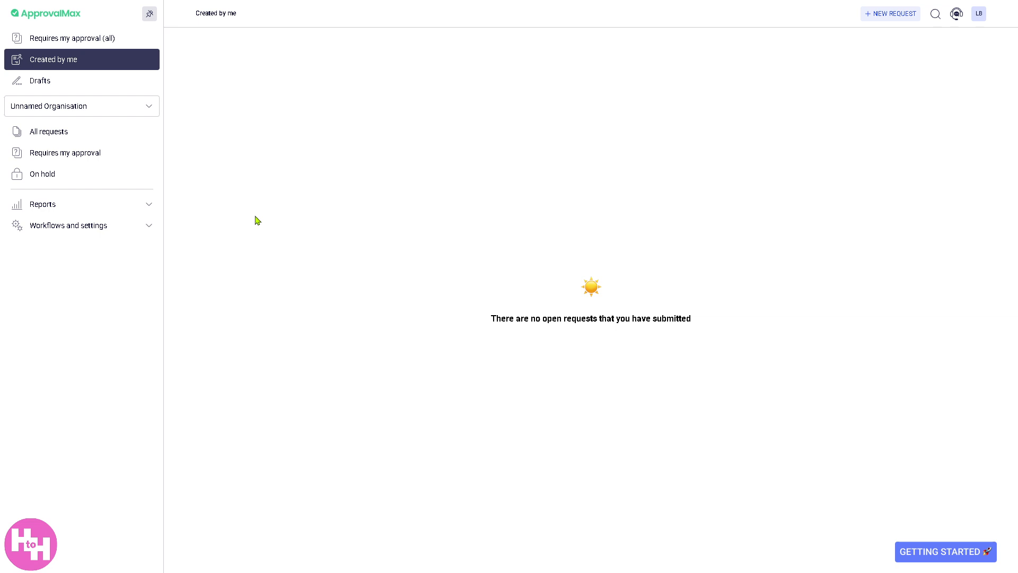
{"action": "left_click", "coordinate": [61, 87]}
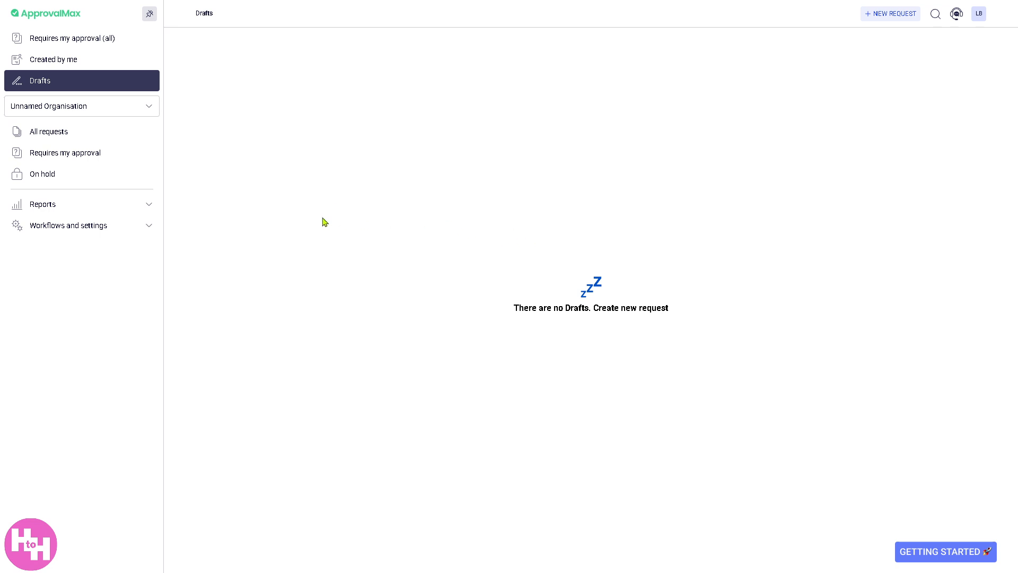
Browse the organisation list, then view the Unnamed Organisation's empty All requests page
{"action": "left_click", "coordinate": [151, 110]}
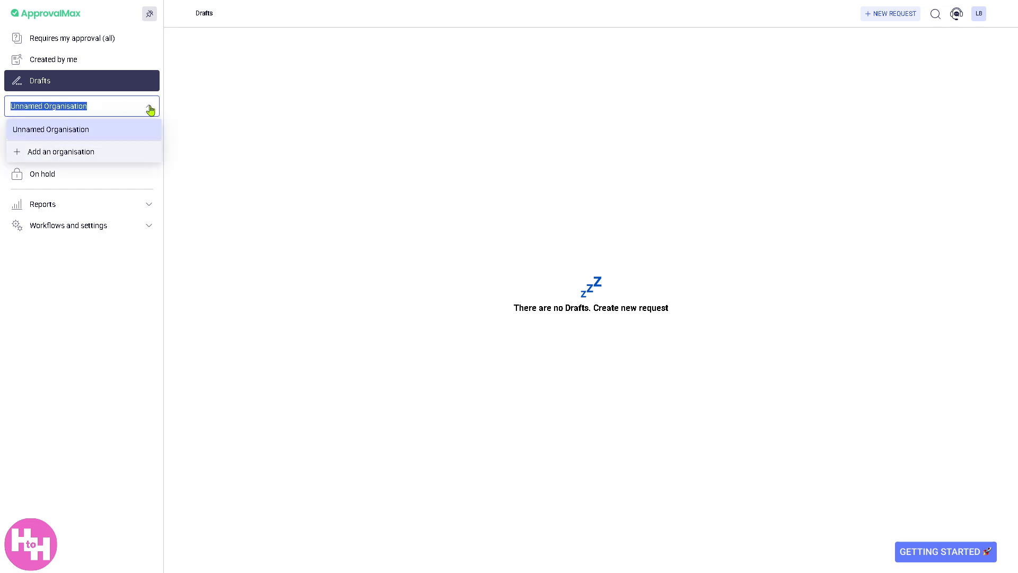
{"action": "type", "text": "How "}
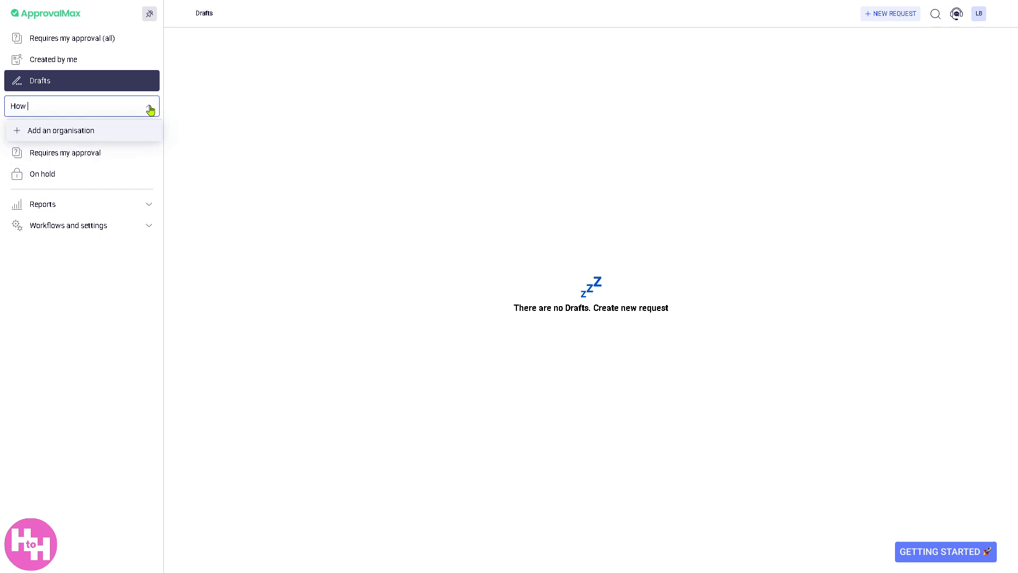
{"action": "type", "text": "to use APPROVALMAX"}
{"action": "left_click", "coordinate": [245, 138]}
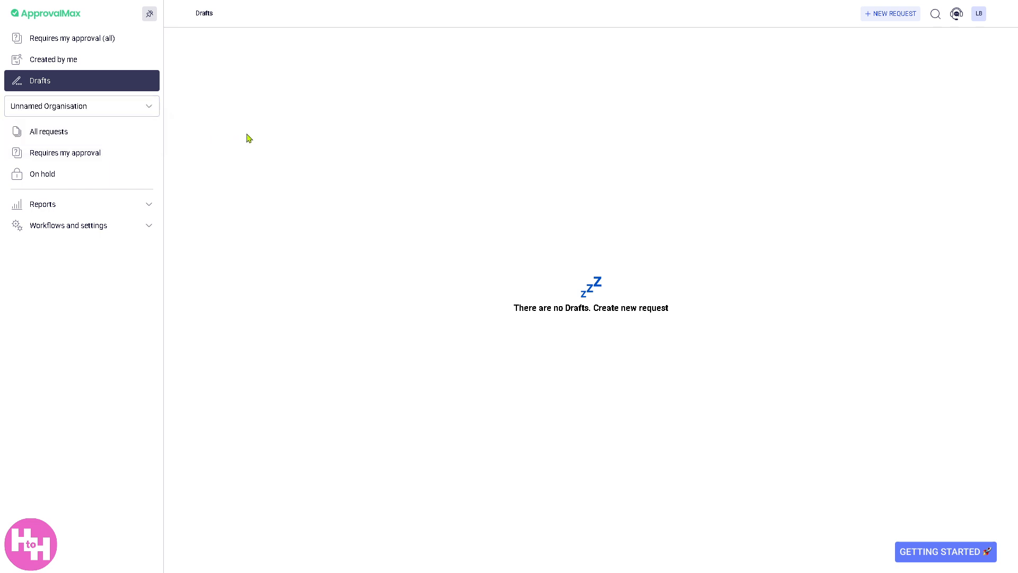
{"action": "left_click", "coordinate": [68, 134]}
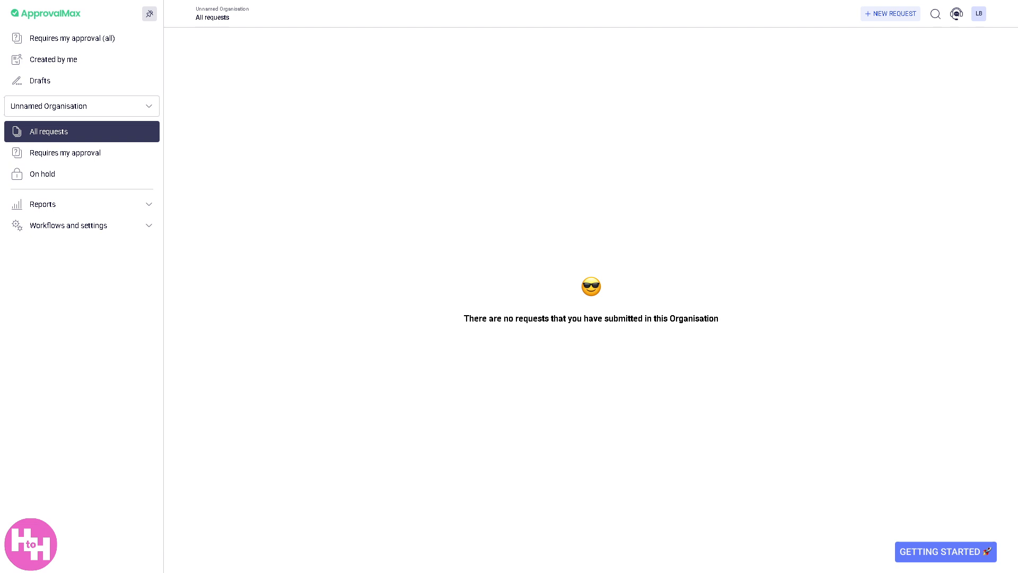
Add an organisation, preview the QuickBooks Online and Oracle NetSuite options, and pick Connect later
{"action": "left_click", "coordinate": [61, 106]}
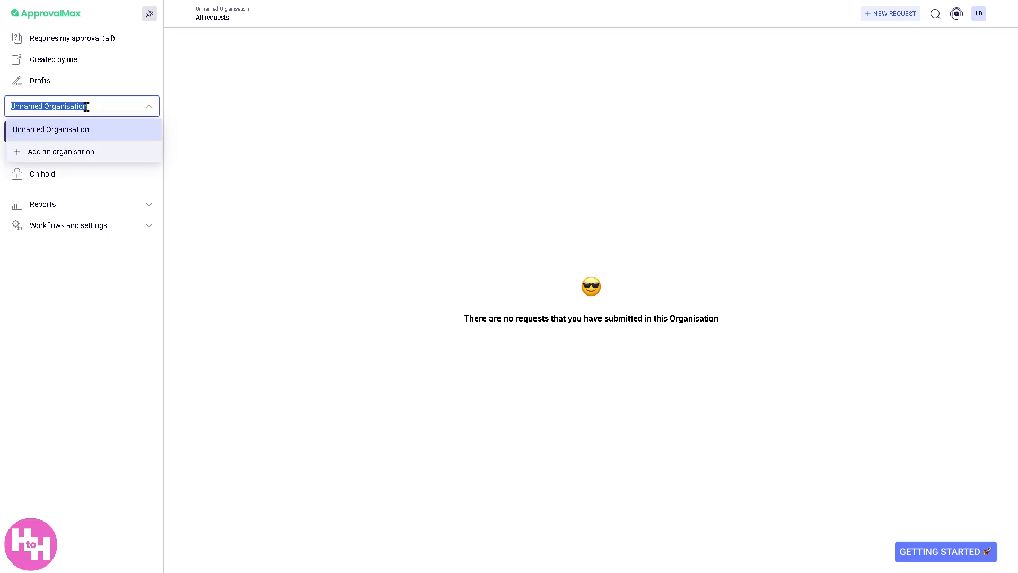
{"action": "left_click", "coordinate": [70, 152]}
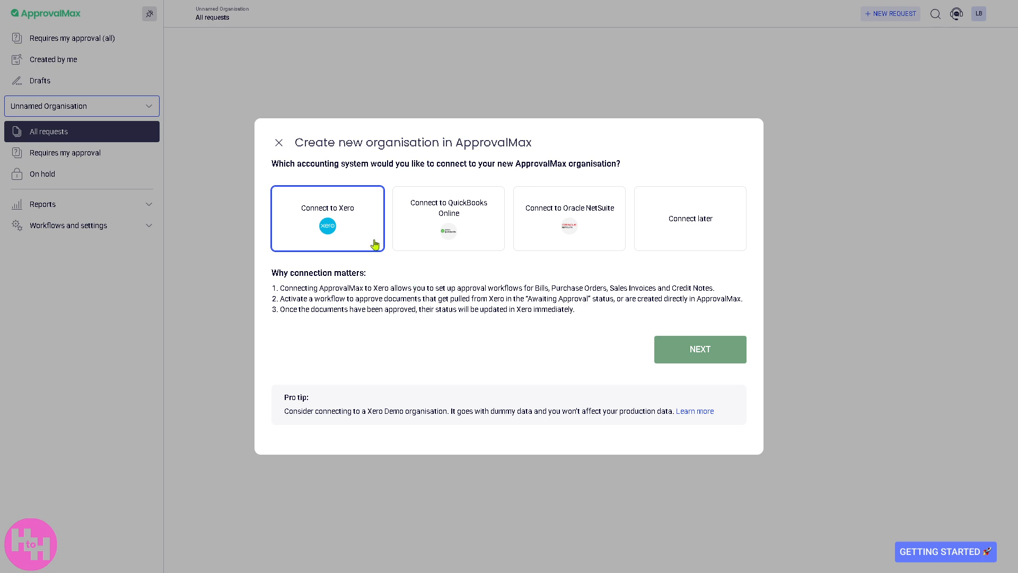
{"action": "left_click", "coordinate": [469, 245]}
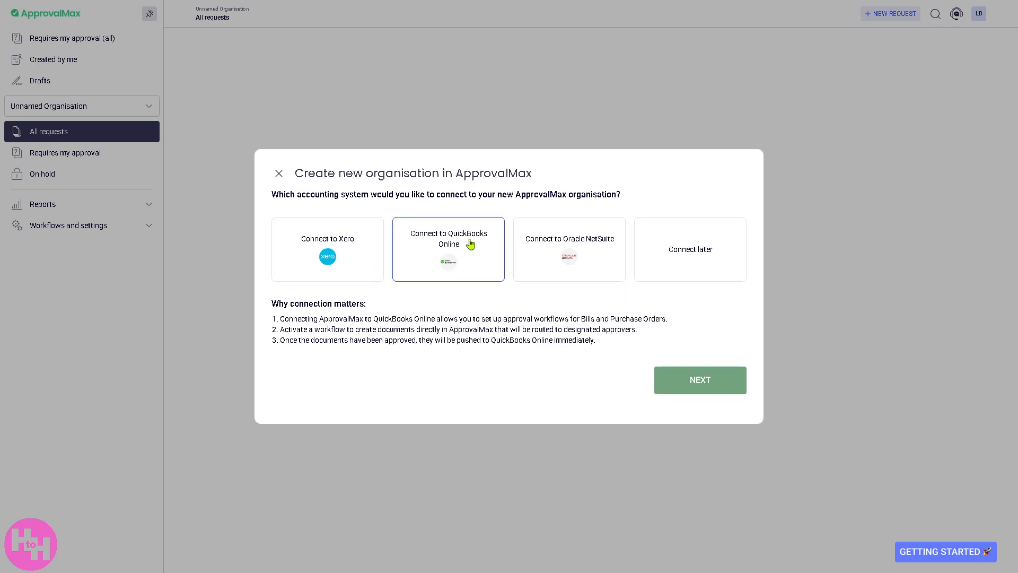
{"action": "left_click", "coordinate": [589, 261]}
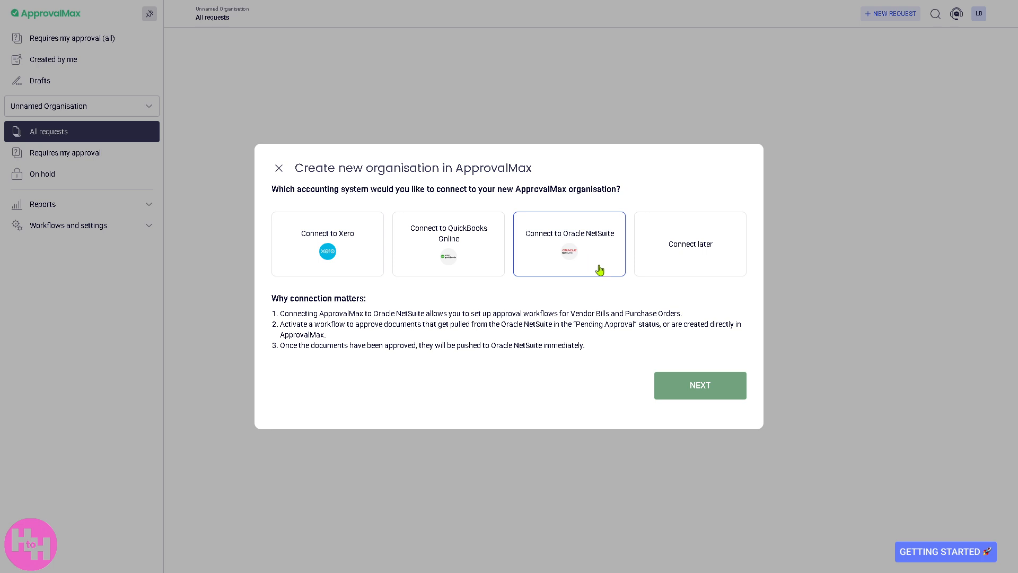
{"action": "left_click", "coordinate": [672, 258]}
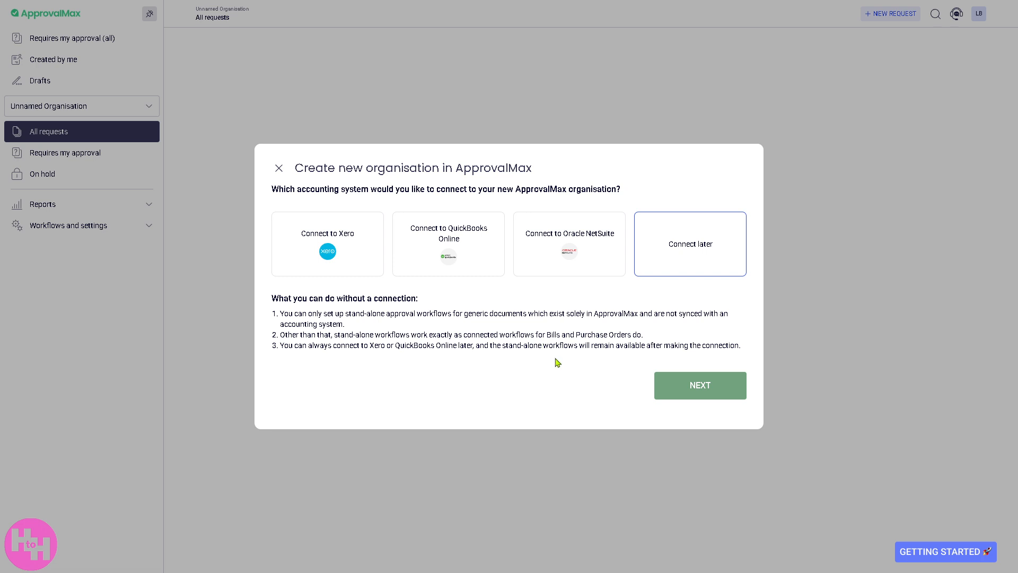
Finish the Create new organisation dialog with Connect later, skipping any accounting connection
{"action": "left_click", "coordinate": [675, 389]}
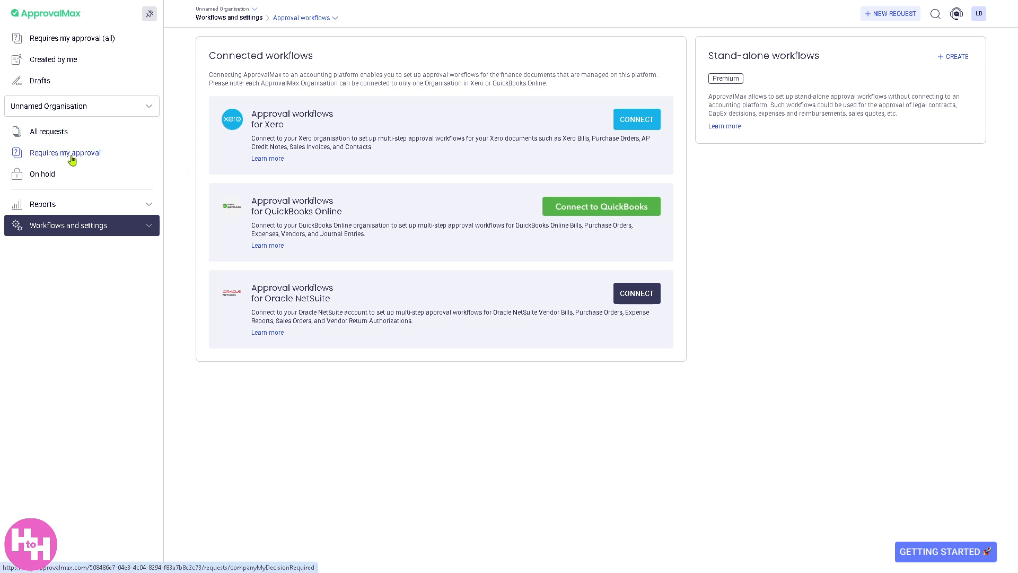
View the Unnamed Organisation's Requires my approval page, which has nothing to approve
{"action": "left_click", "coordinate": [42, 158]}
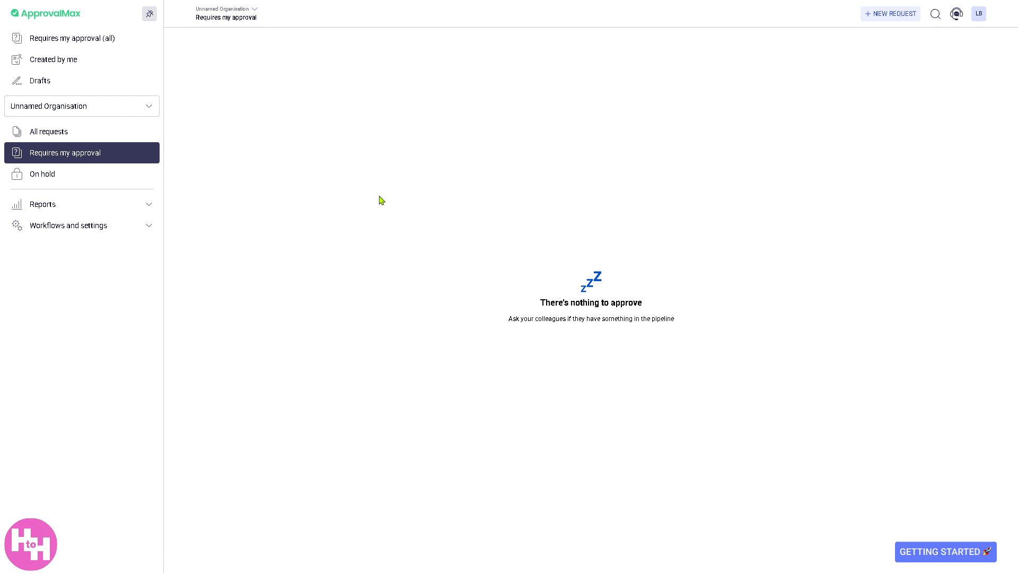
Check the empty On hold list, then view Request reports under the Reports section
{"action": "left_click", "coordinate": [70, 175]}
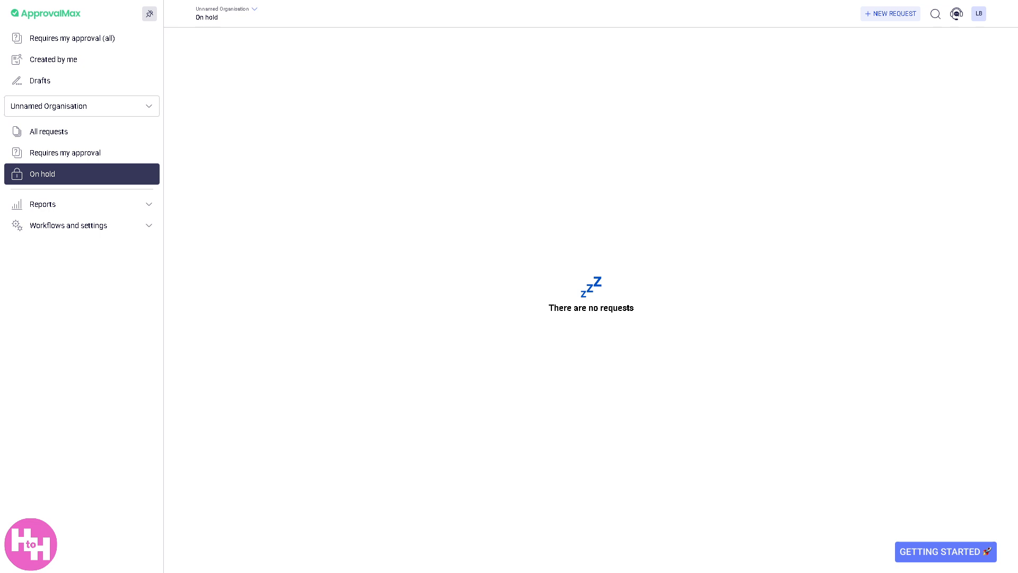
{"action": "left_click", "coordinate": [80, 204]}
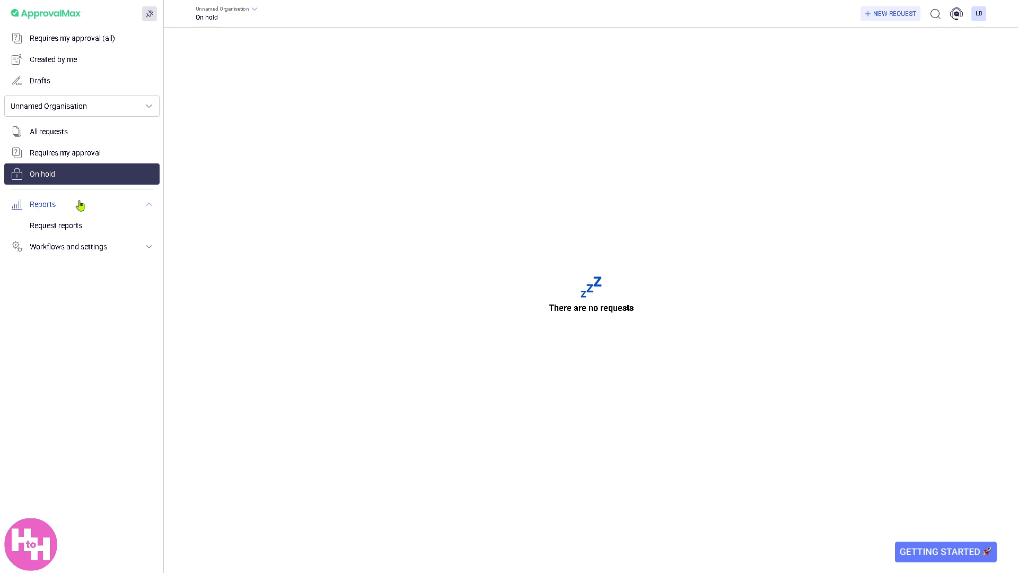
{"action": "left_click", "coordinate": [83, 231]}
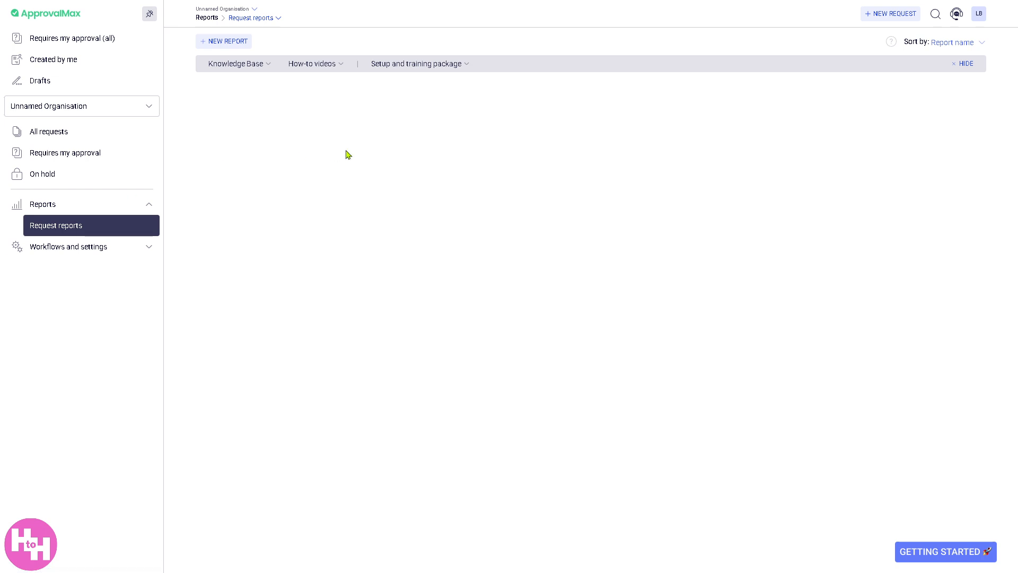
Keep reports sorted by Report name, browse the Knowledge Base, How-to videos and Setup package lists, and expand Workflows and settings
{"action": "left_click", "coordinate": [947, 47]}
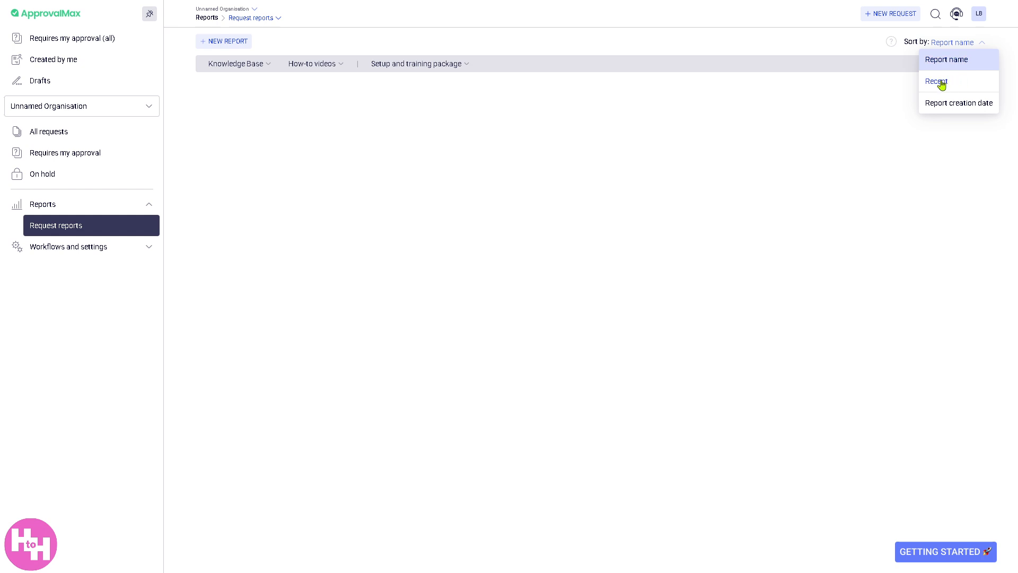
{"action": "left_click", "coordinate": [523, 114]}
{"action": "left_click", "coordinate": [267, 68]}
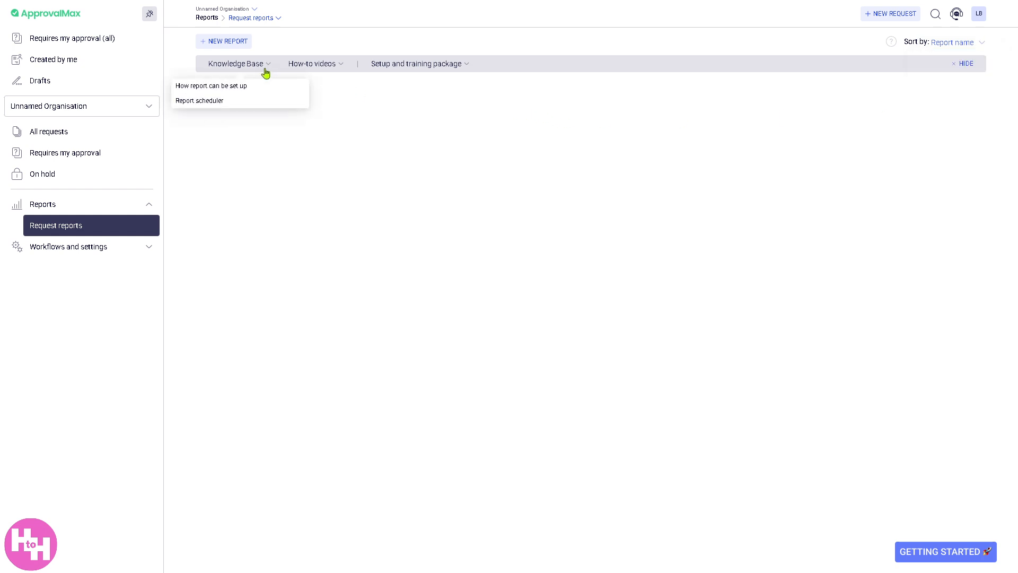
{"action": "left_click", "coordinate": [340, 68]}
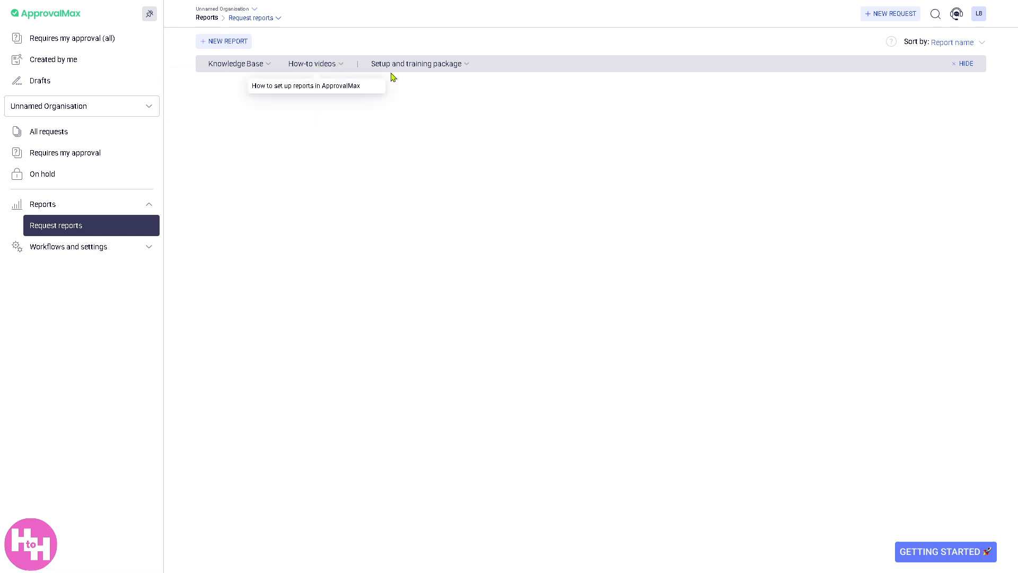
{"action": "left_click", "coordinate": [434, 72]}
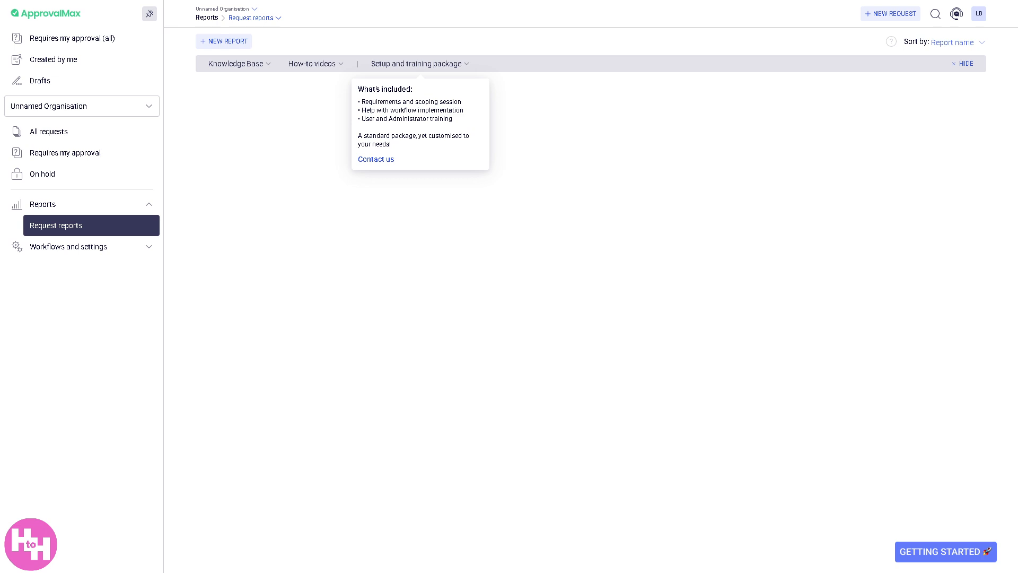
{"action": "left_click", "coordinate": [94, 253]}
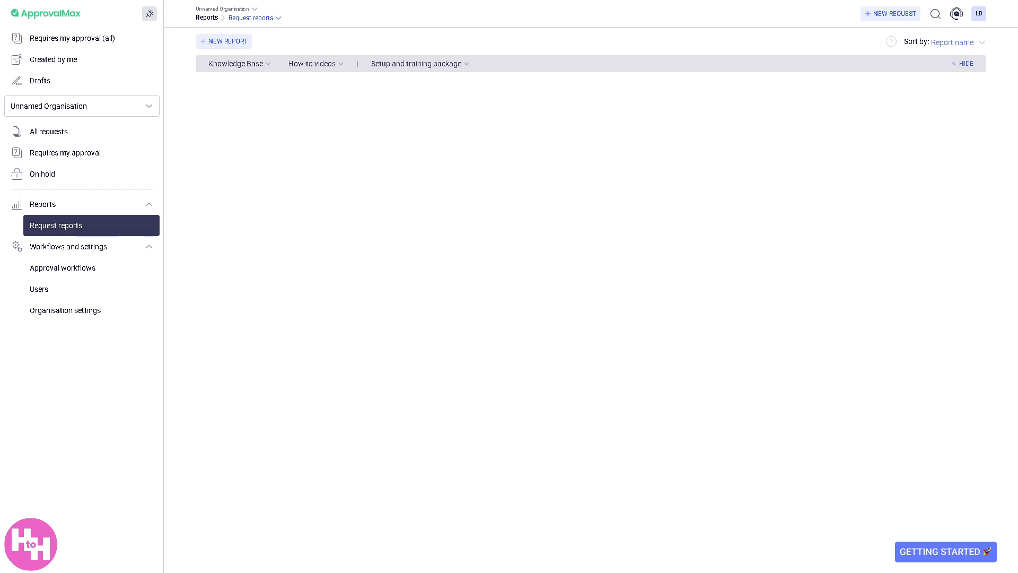
Create a new stand-alone workflow draft from Approval workflows, with Creation and Approval steps
{"action": "left_click", "coordinate": [78, 268]}
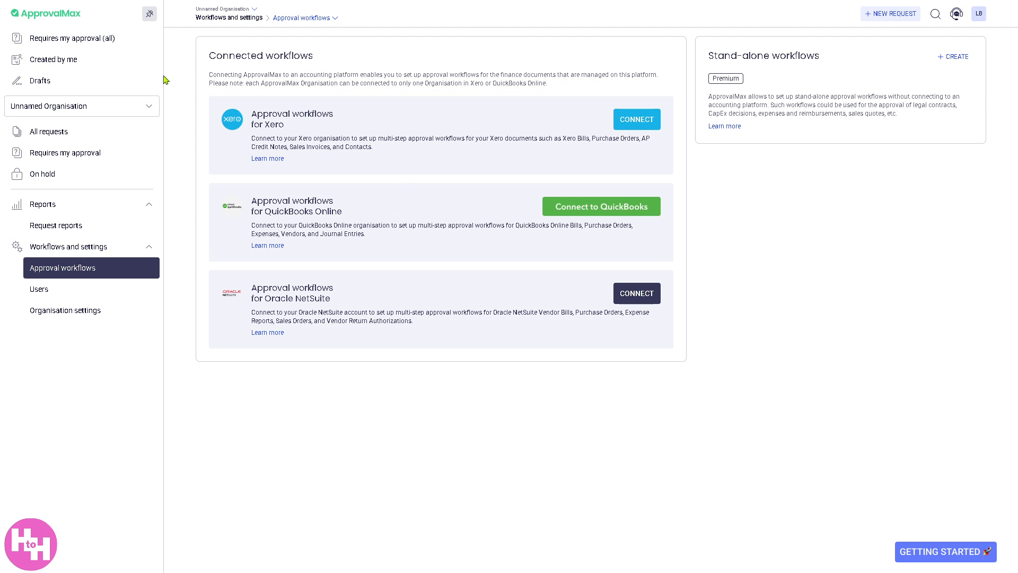
{"action": "left_click", "coordinate": [952, 59]}
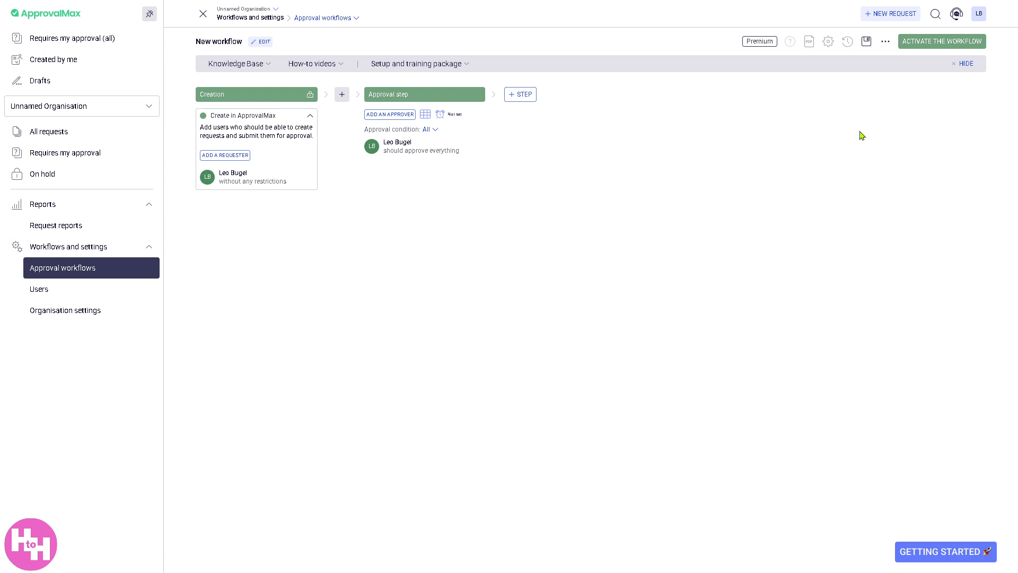
Save the new workflow, dismiss the workflow-created notice, and go to the Users list
{"action": "left_click", "coordinate": [886, 44]}
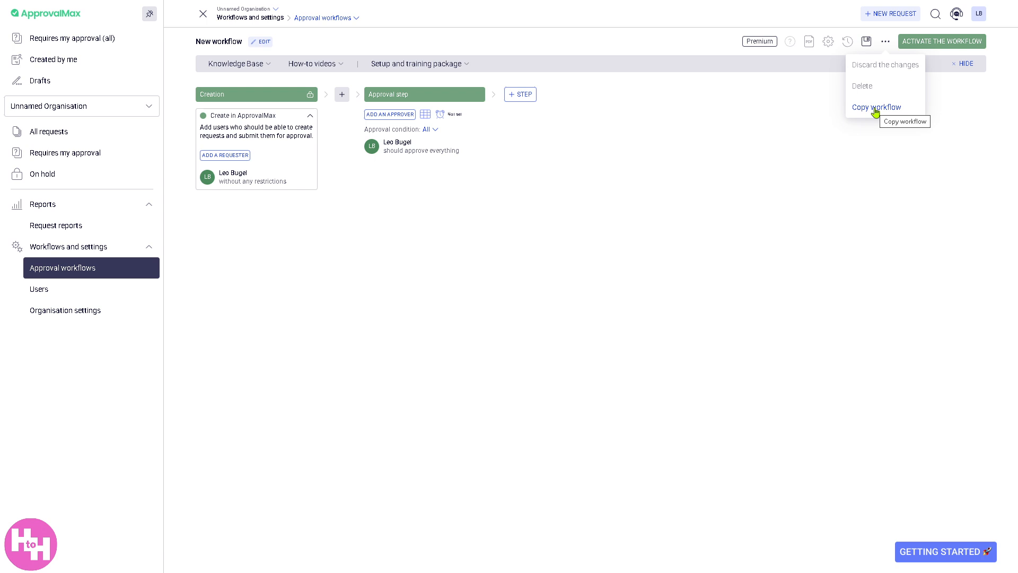
{"action": "left_click", "coordinate": [795, 154]}
{"action": "left_click", "coordinate": [867, 46]}
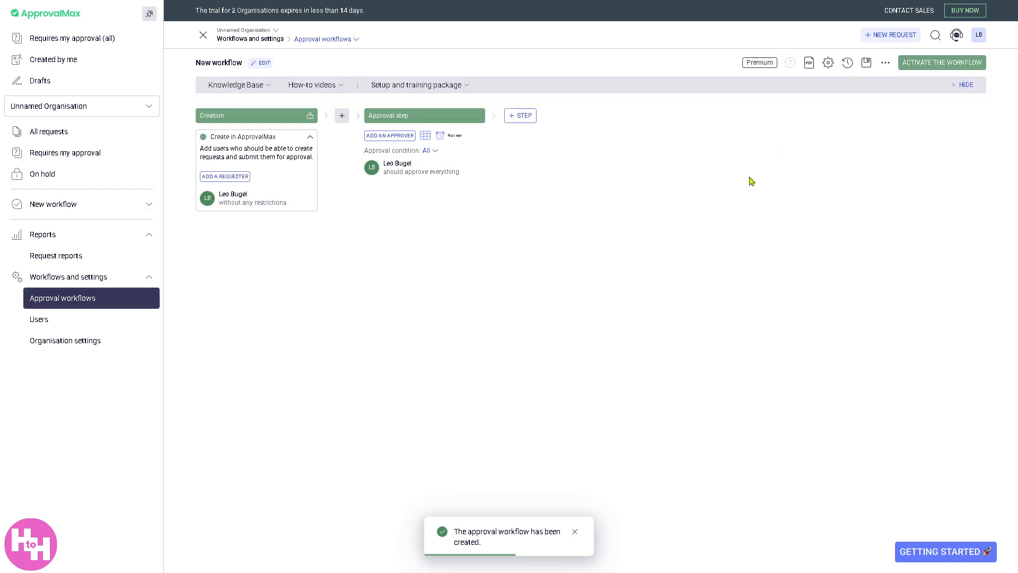
{"action": "left_click", "coordinate": [575, 532]}
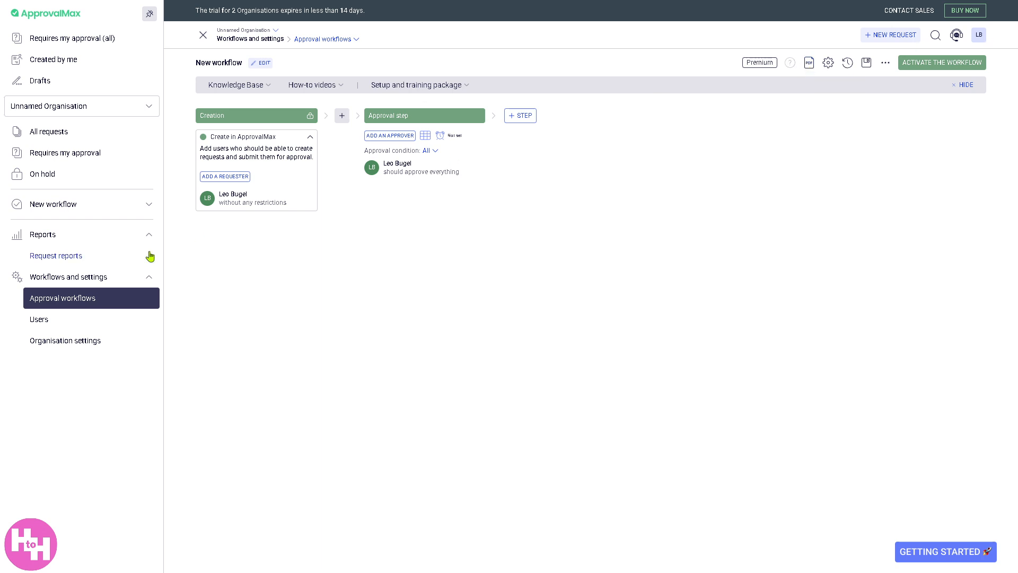
{"action": "left_click", "coordinate": [87, 323]}
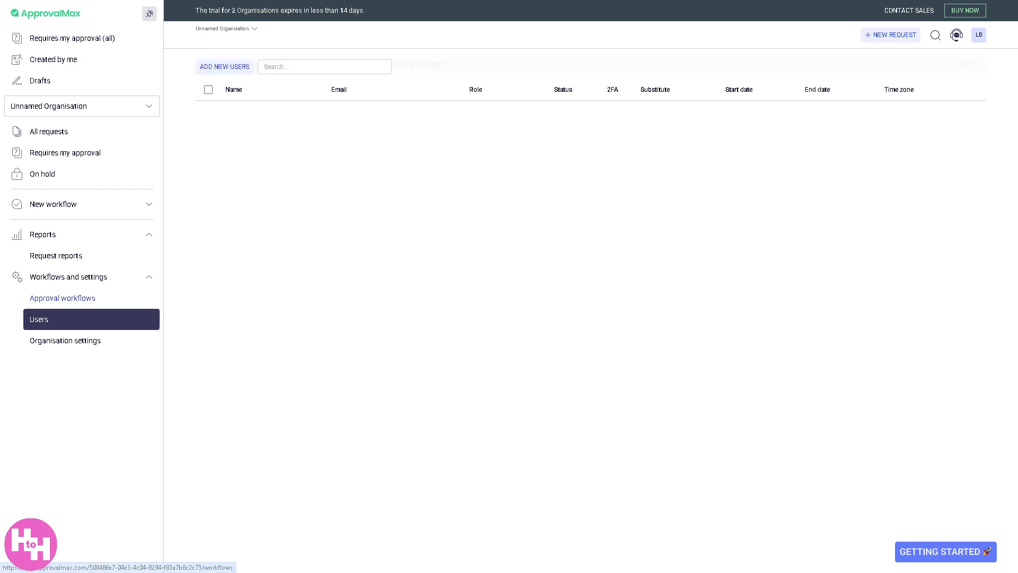
Show Organisation settings with accounting connection, name, 2FA enforcement, time zone and currency fields
{"action": "left_click", "coordinate": [96, 345]}
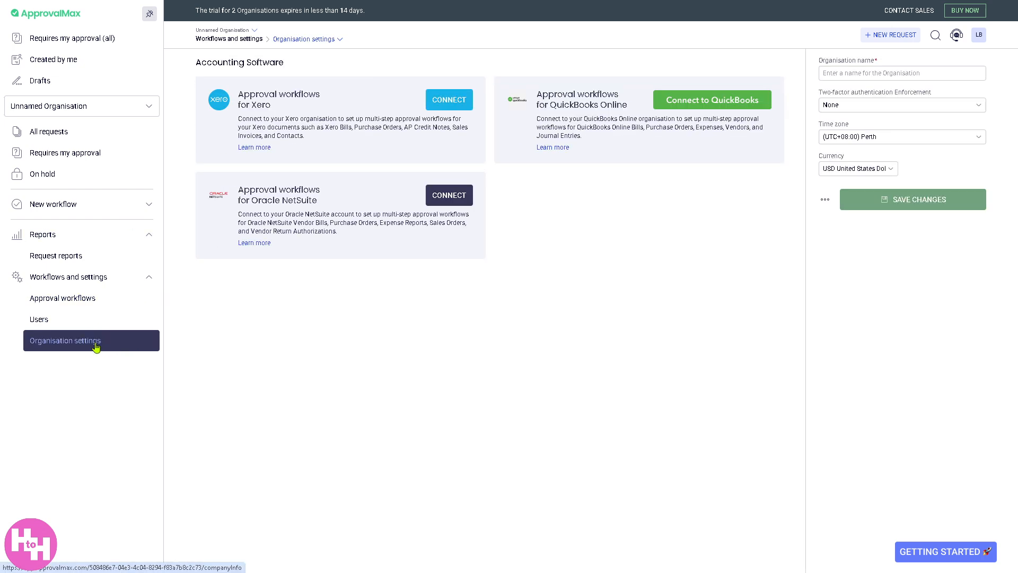